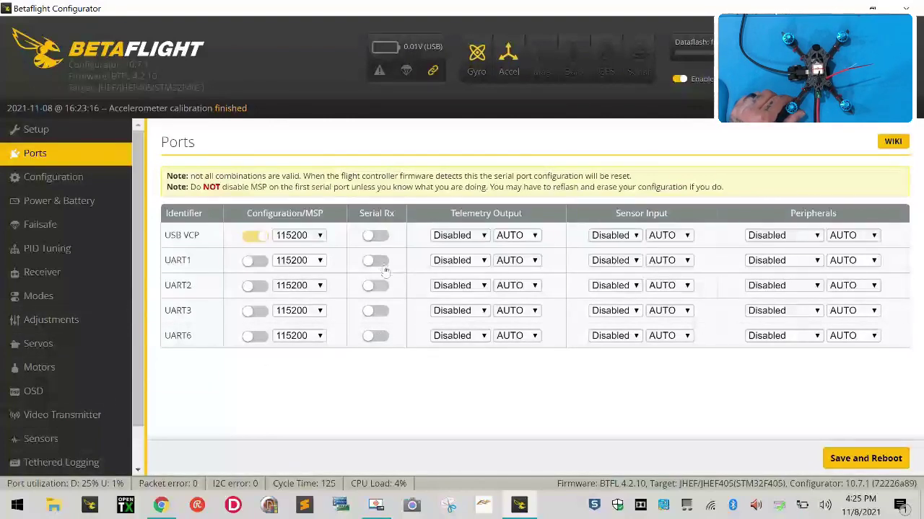
# Enable Serial Rx on UART6 and set the UART3 peripheral to VTX (IRC Tramp).
pyautogui.click(374, 337)
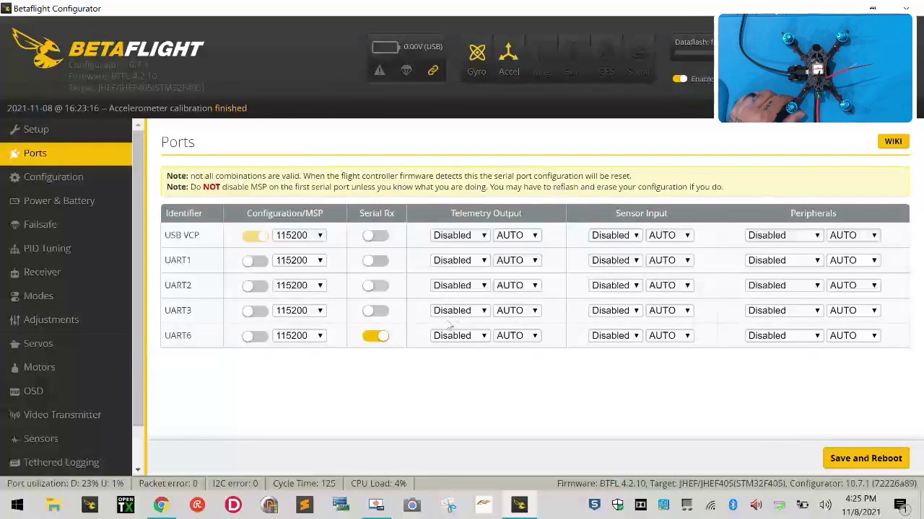
pyautogui.click(780, 313)
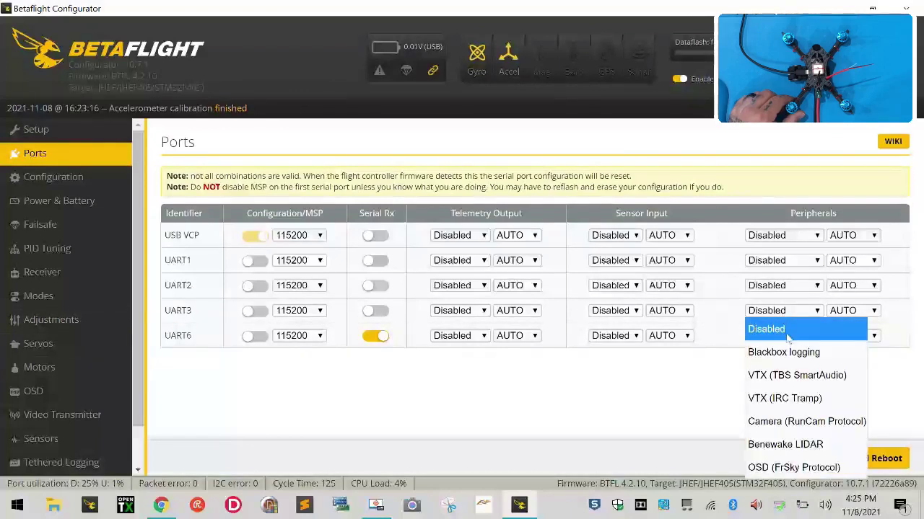
pyautogui.click(815, 409)
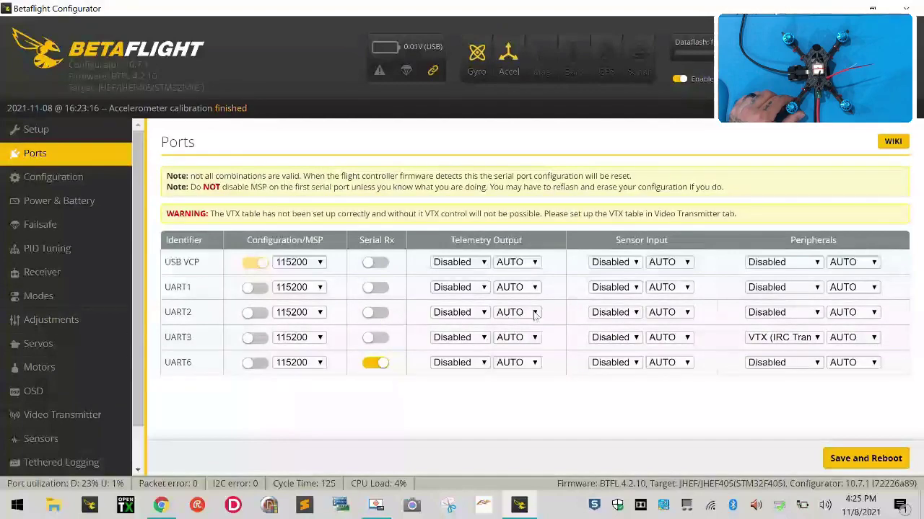
# Set the UART2 sensor input to GPS, save with a reboot, and return to the port settings.
pyautogui.click(610, 314)
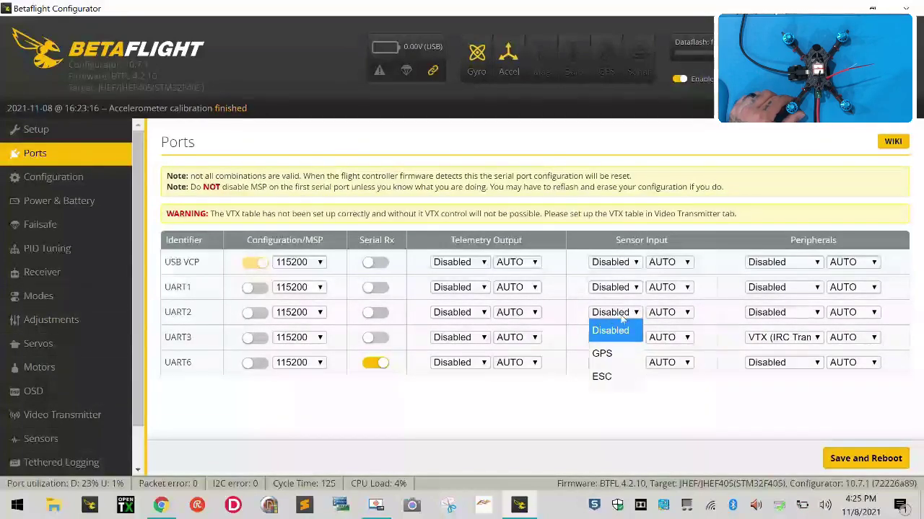
pyautogui.click(605, 354)
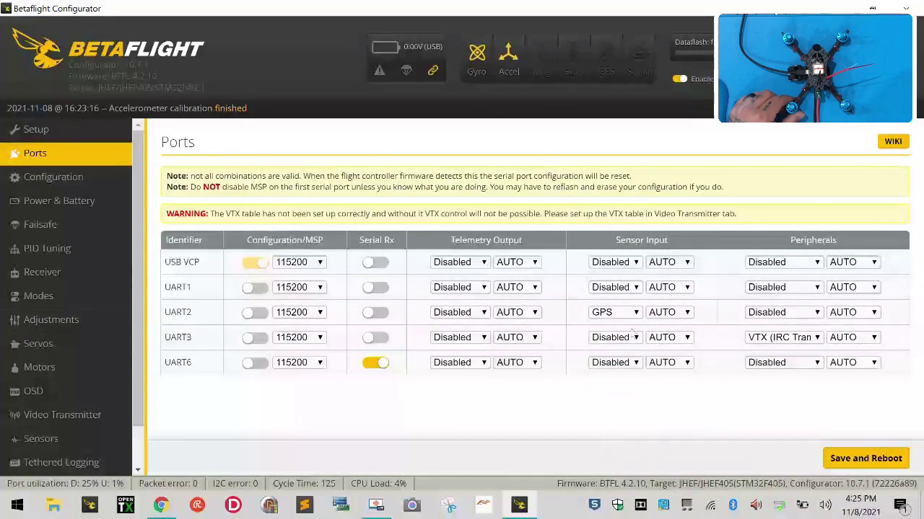
pyautogui.click(902, 460)
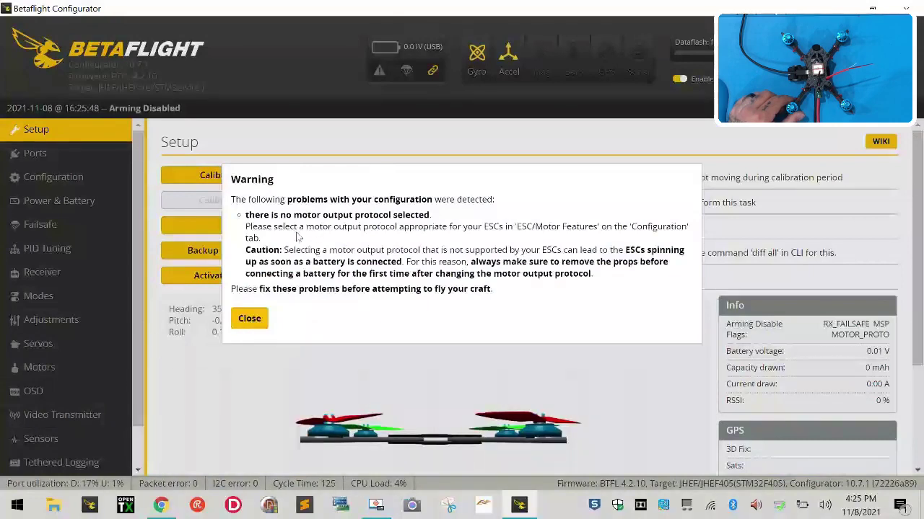
pyautogui.click(263, 320)
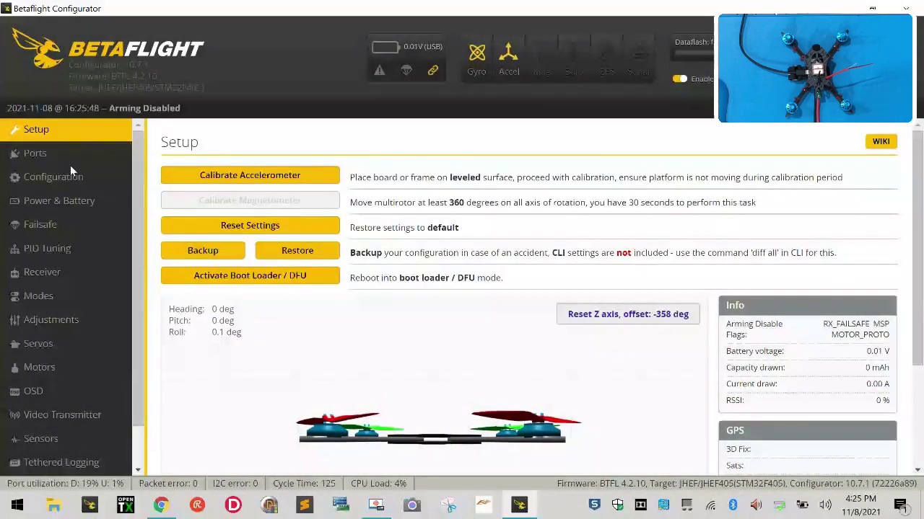
pyautogui.click(57, 163)
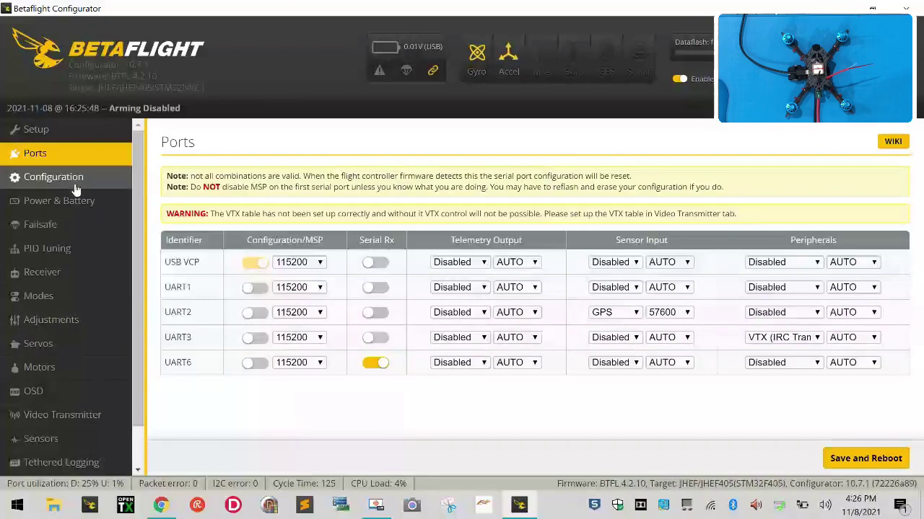
# Set the ESC/Motor protocol to ONESHOT125 in the flight controller configuration.
pyautogui.click(54, 177)
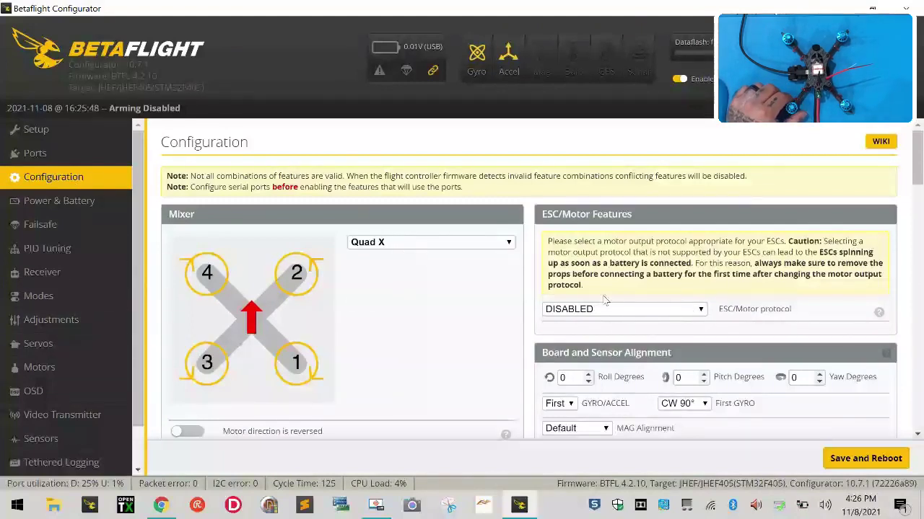
pyautogui.click(651, 313)
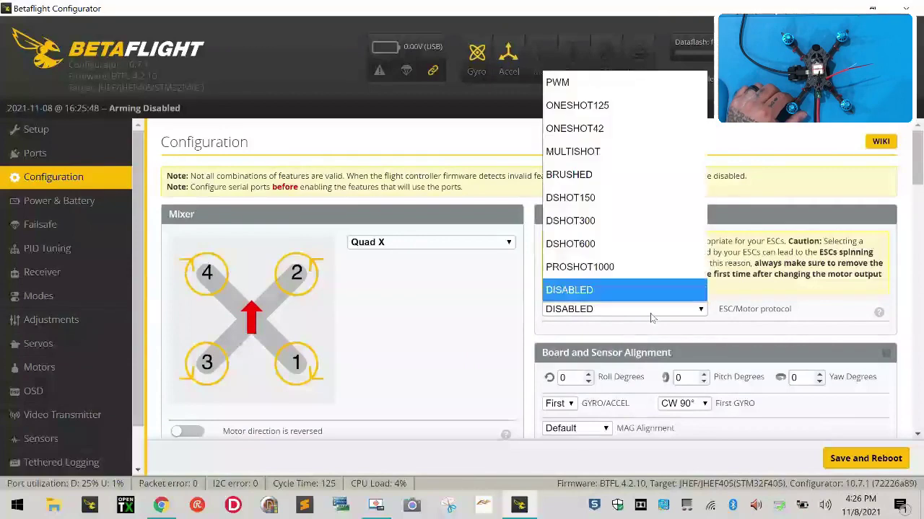
pyautogui.click(612, 106)
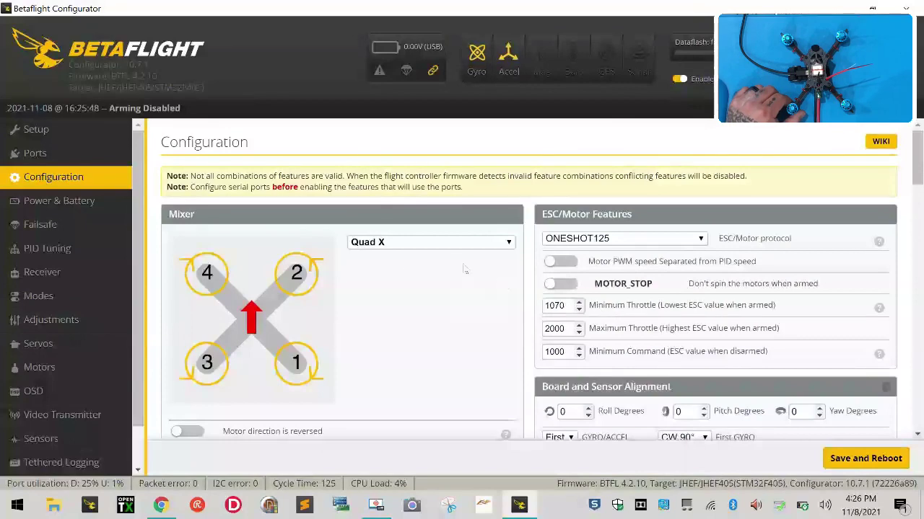
# Disable the magnetometer and the barometer in the system configuration.
pyautogui.scroll(-2, 525, 312)
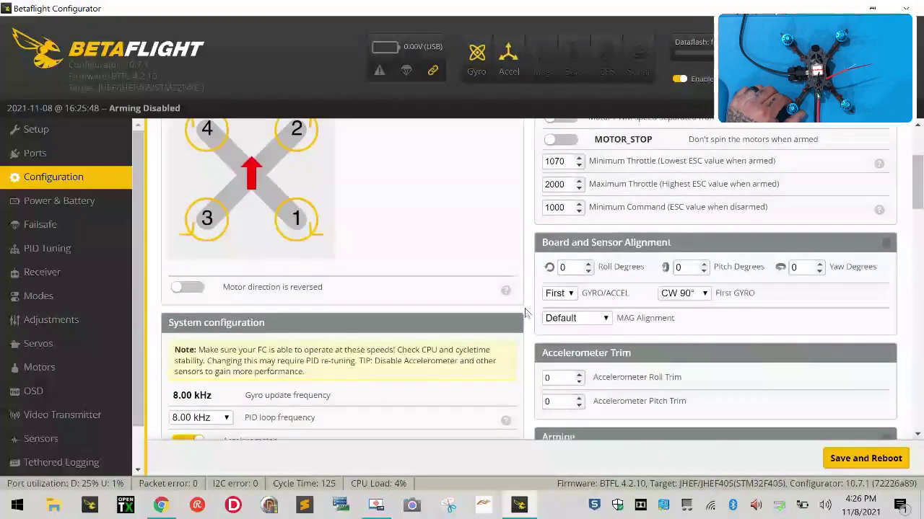
pyautogui.scroll(2, 524, 311)
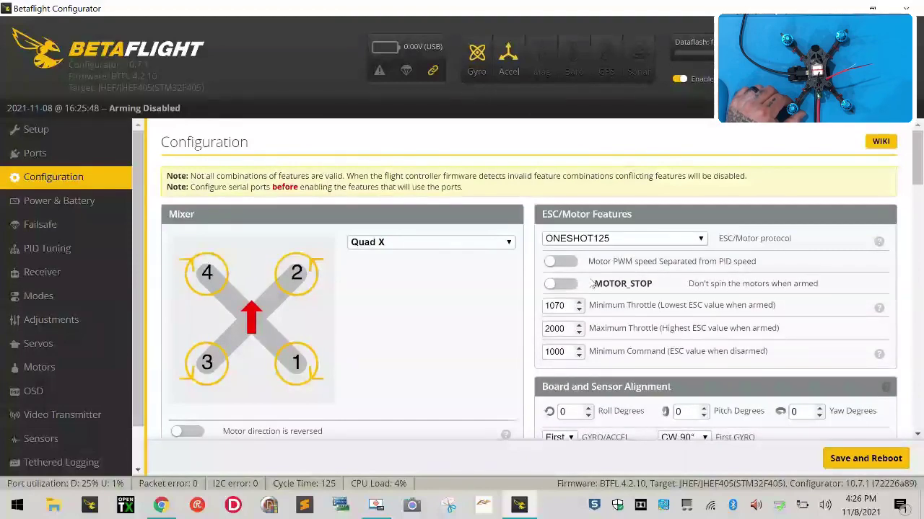
pyautogui.scroll(-2, 574, 346)
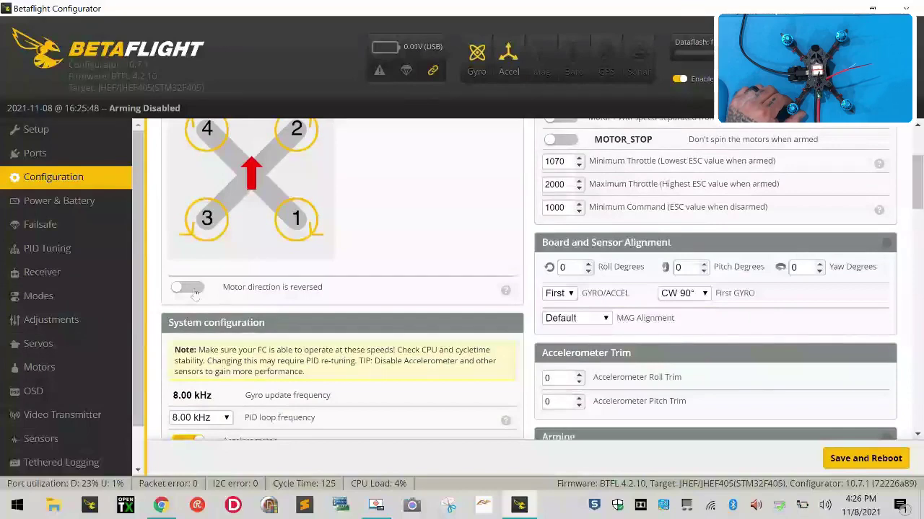
pyautogui.scroll(-2, 224, 313)
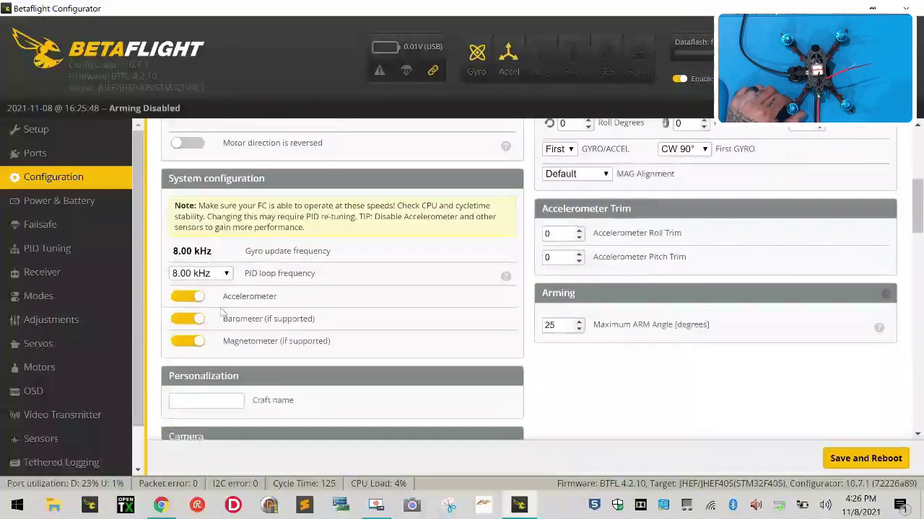
pyautogui.click(187, 347)
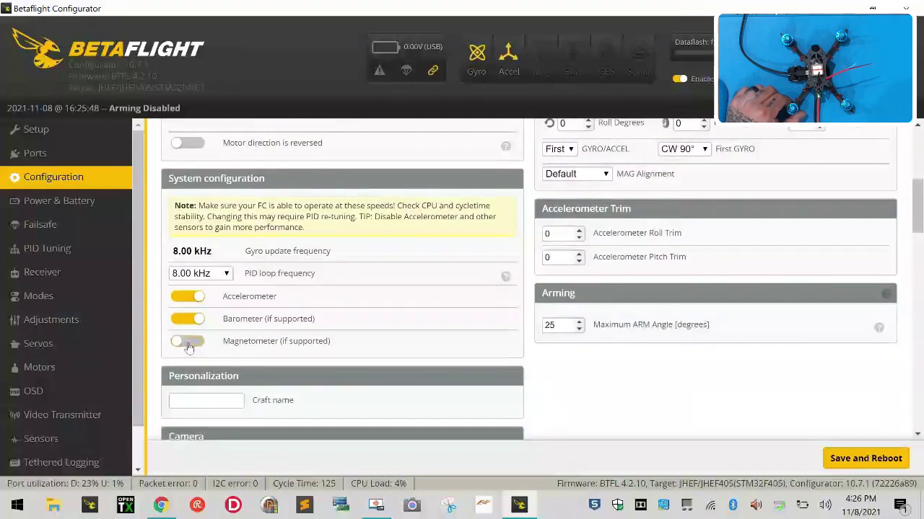
pyautogui.click(190, 324)
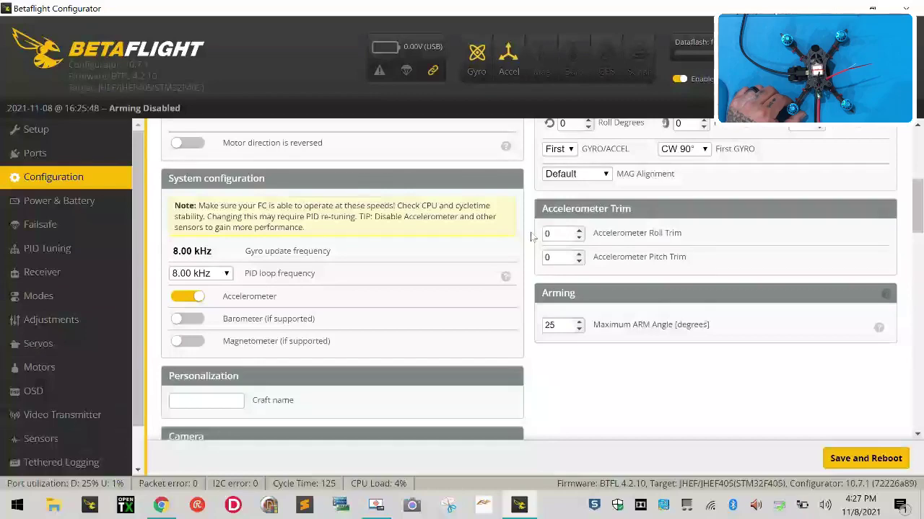
# Enter DT140 DIY+ as the craft name.
pyautogui.scroll(-2, 570, 396)
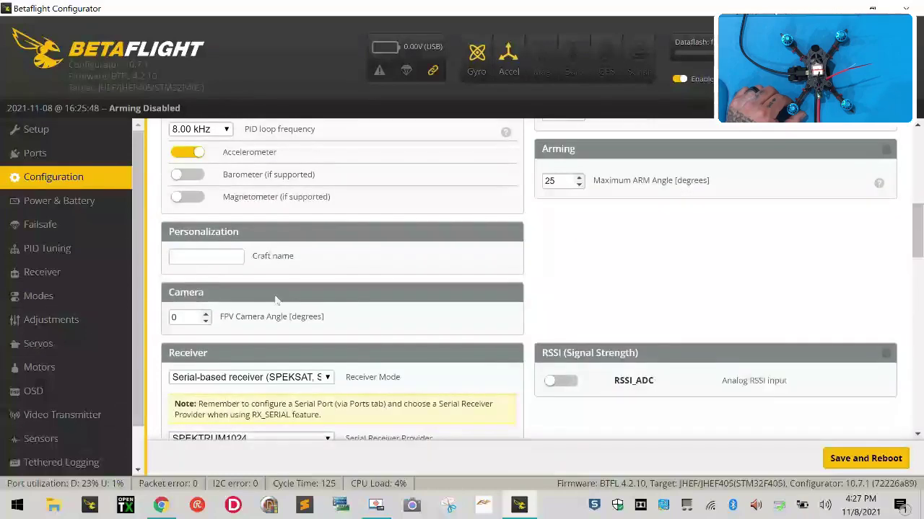
pyautogui.click(202, 256)
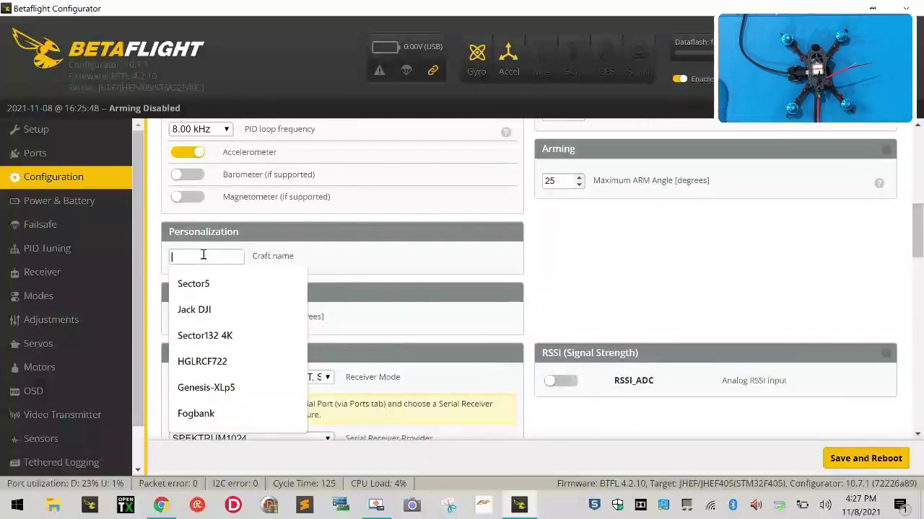
pyautogui.write('DT140 DIY+')
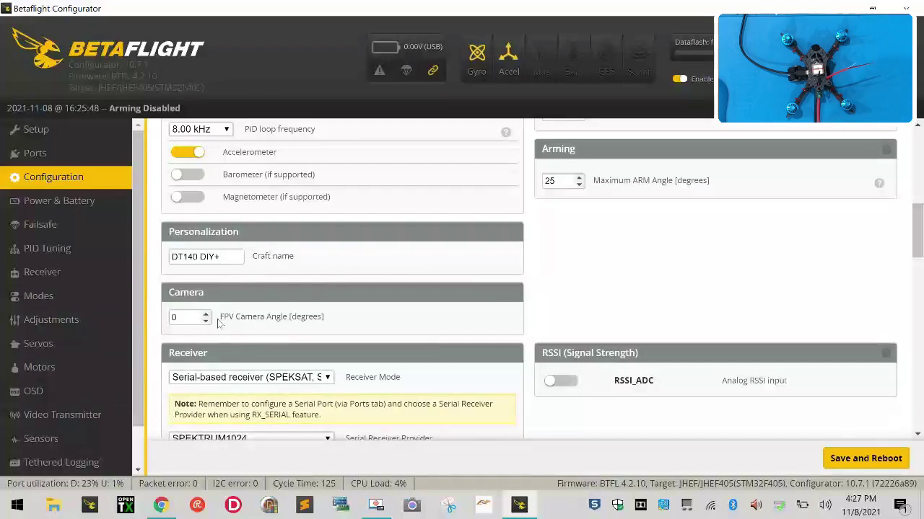
# Set the serial receiver provider to SBUS.
pyautogui.scroll(-2, 217, 321)
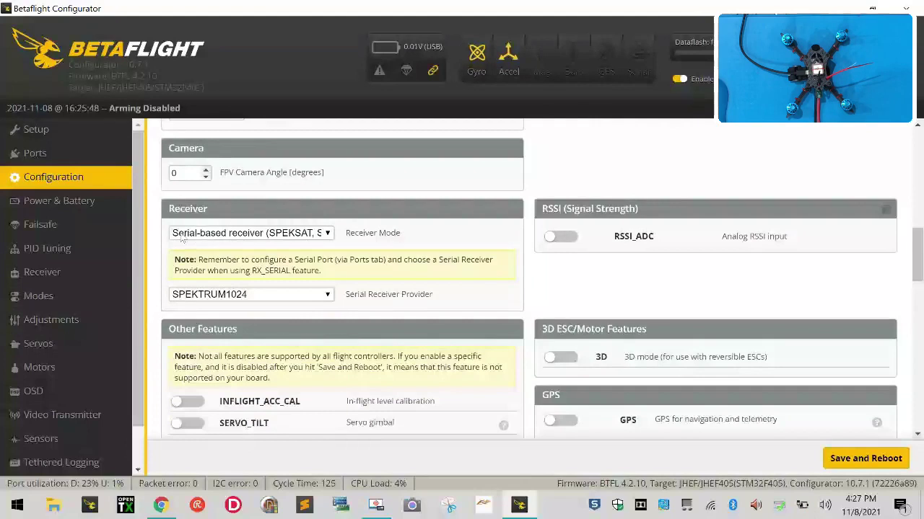
pyautogui.click(277, 296)
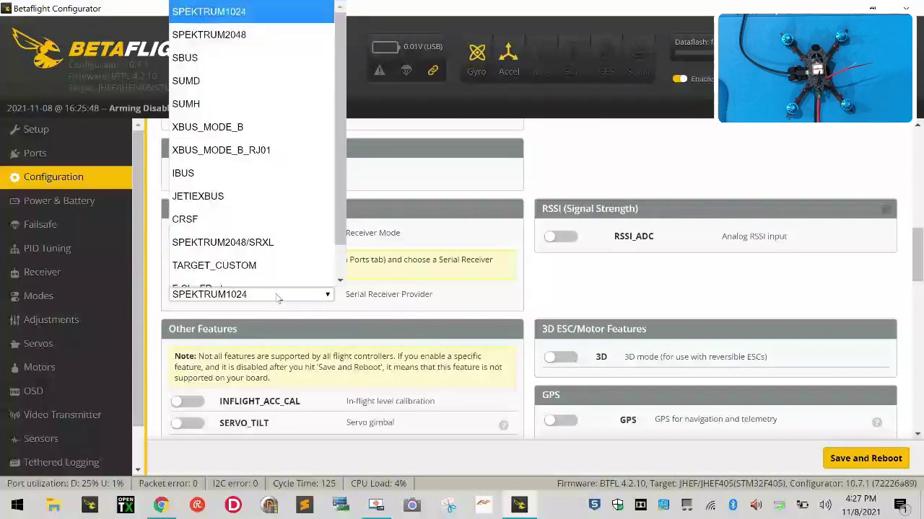
pyautogui.click(236, 48)
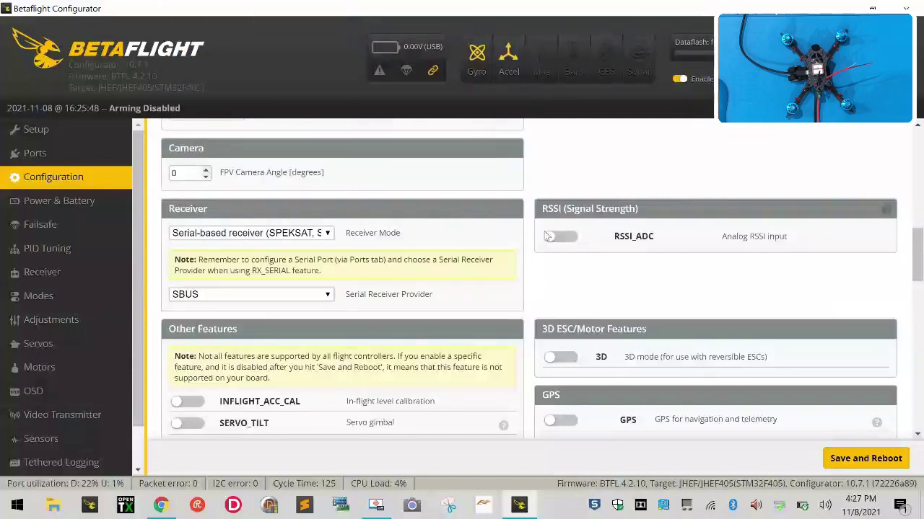
# Enable the GPS feature with the UBLOX protocol and North American WAAS ground assistance.
pyautogui.scroll(-2, 580, 306)
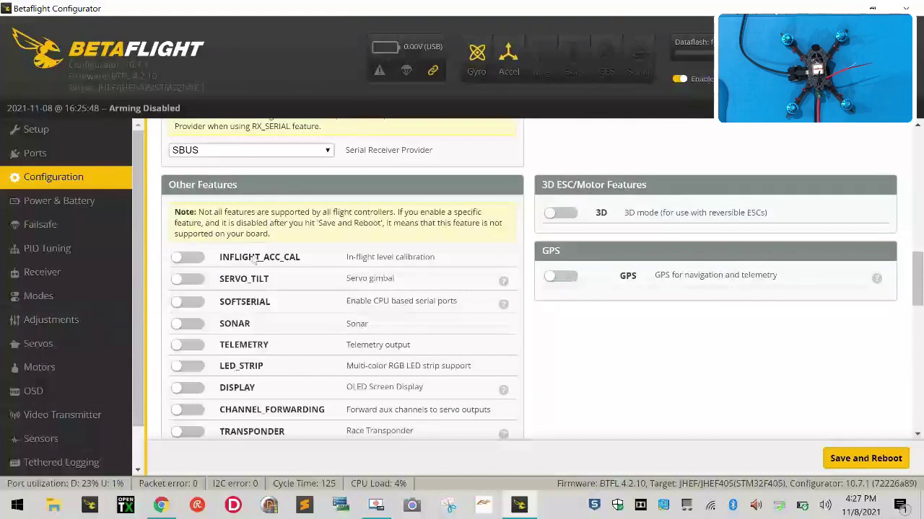
pyautogui.click(583, 282)
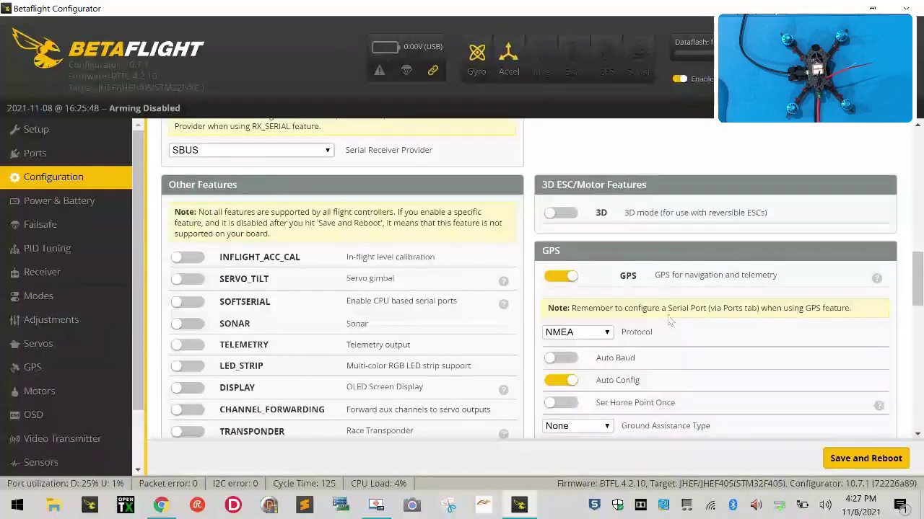
pyautogui.scroll(-2, 669, 321)
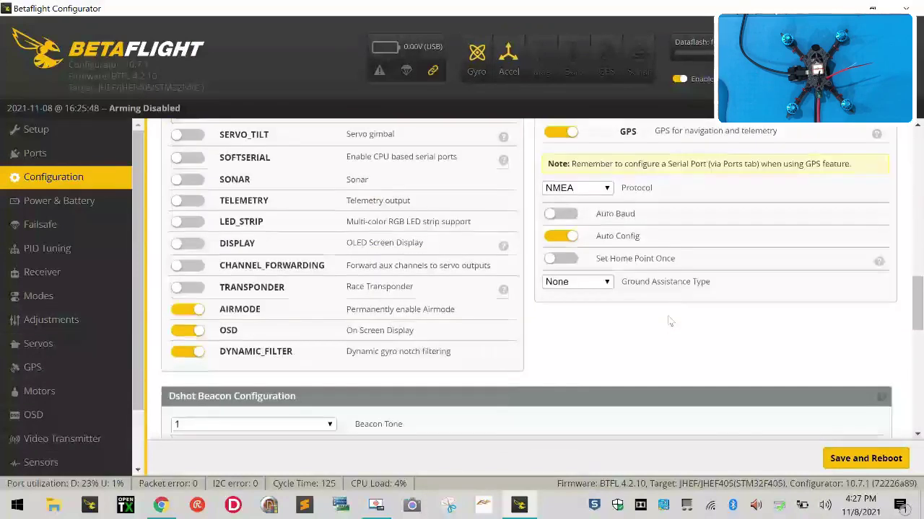
pyautogui.click(601, 190)
pyautogui.click(564, 232)
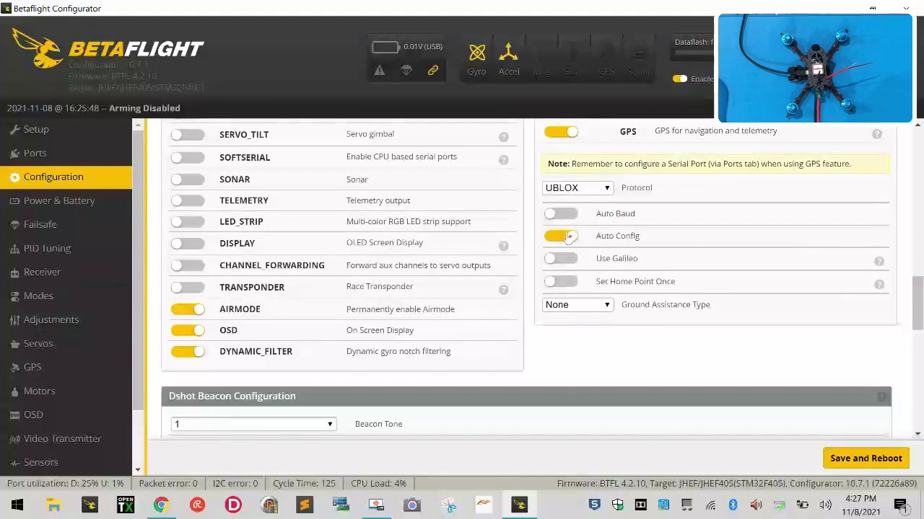
pyautogui.click(577, 306)
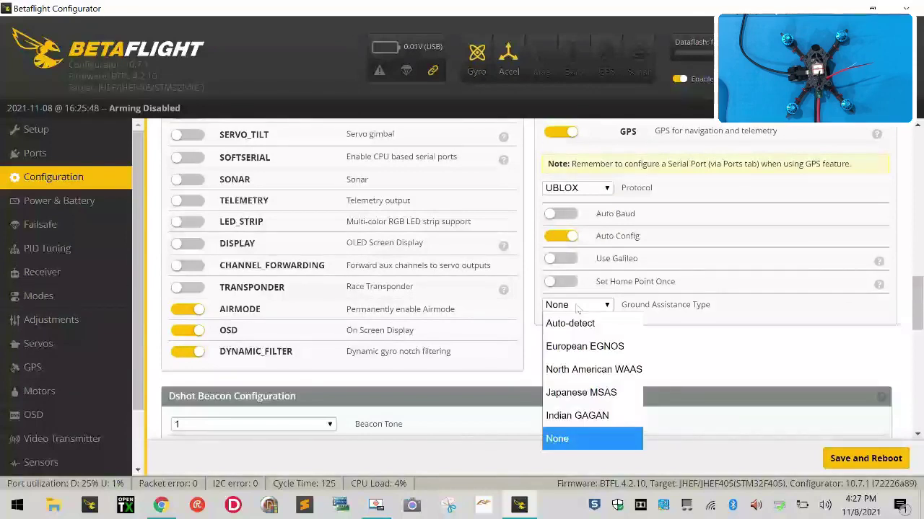
pyautogui.click(608, 375)
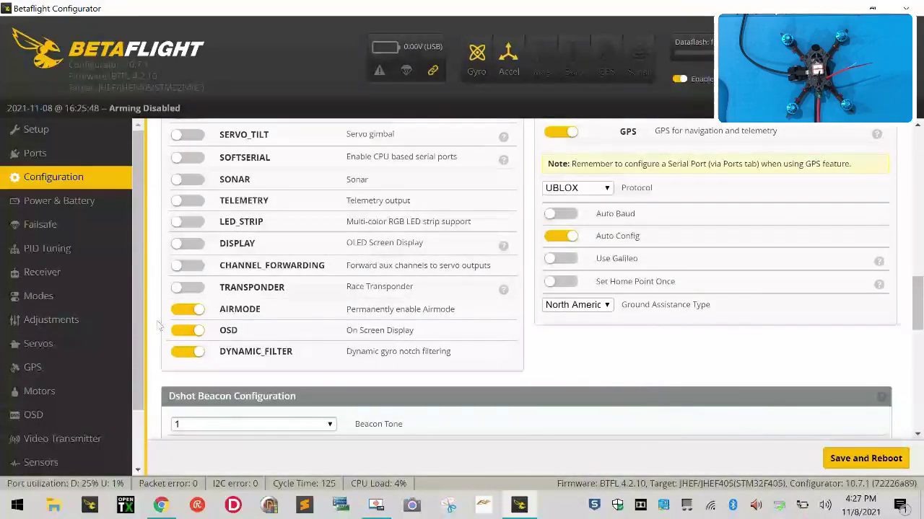
pyautogui.scroll(2, 285, 291)
pyautogui.scroll(-2, 432, 260)
pyautogui.click(561, 242)
pyautogui.click(562, 242)
# Enable the TELEMETRY feature and turn off permanent AIRMODE under Other Features.
pyautogui.moveTo(880, 287)
pyautogui.scroll(2, 302, 274)
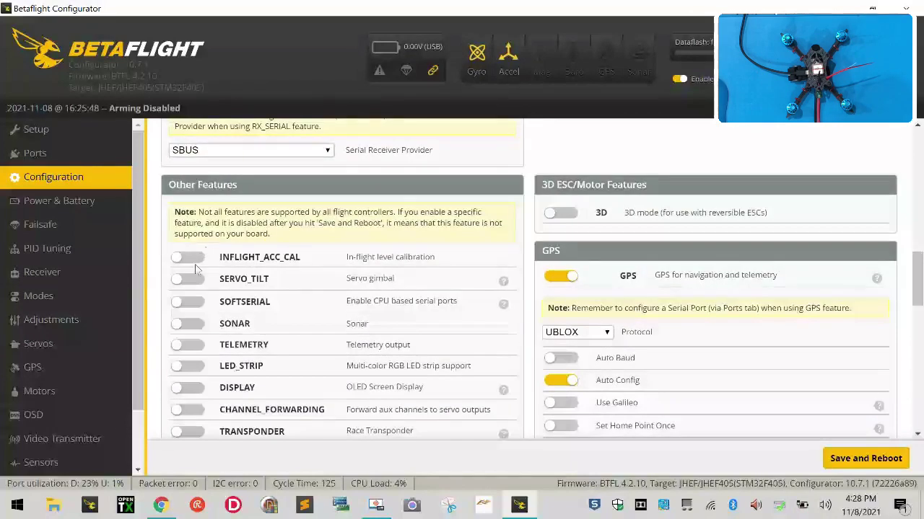
pyautogui.scroll(-2, 198, 258)
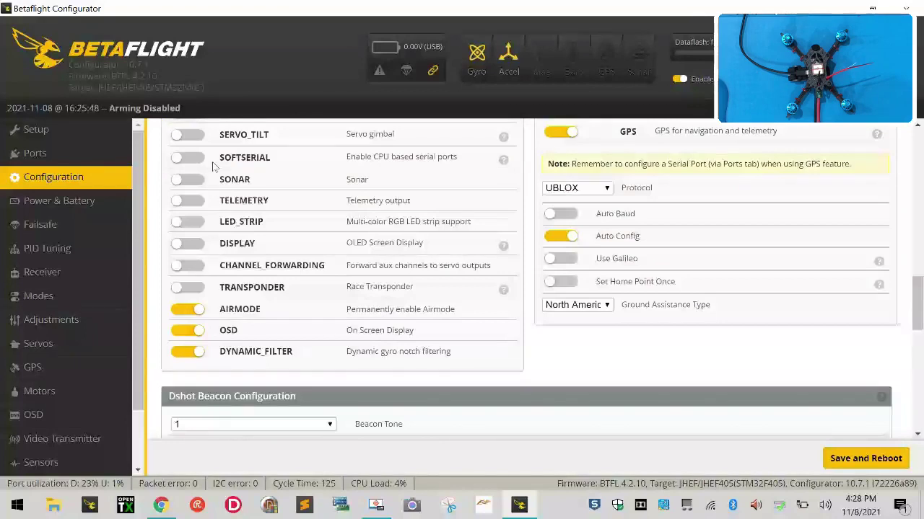
pyautogui.scroll(2, 209, 252)
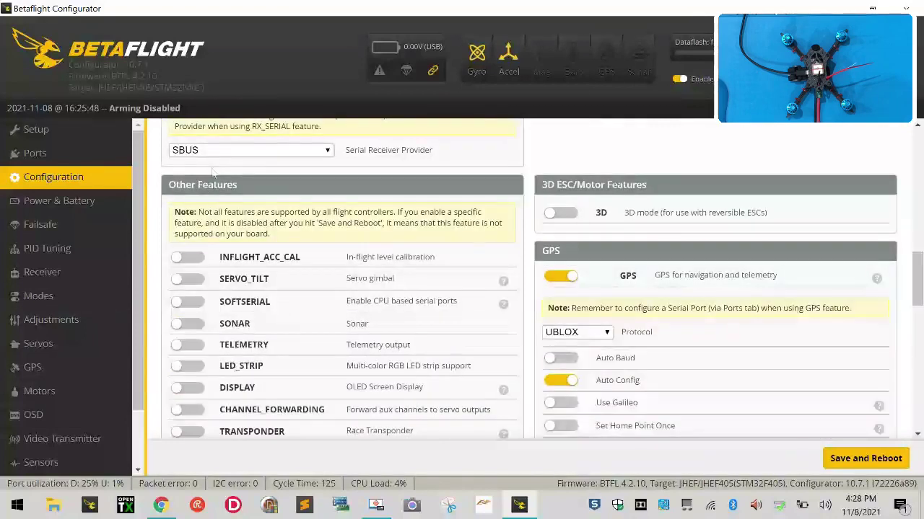
pyautogui.click(187, 347)
pyautogui.scroll(-2, 298, 289)
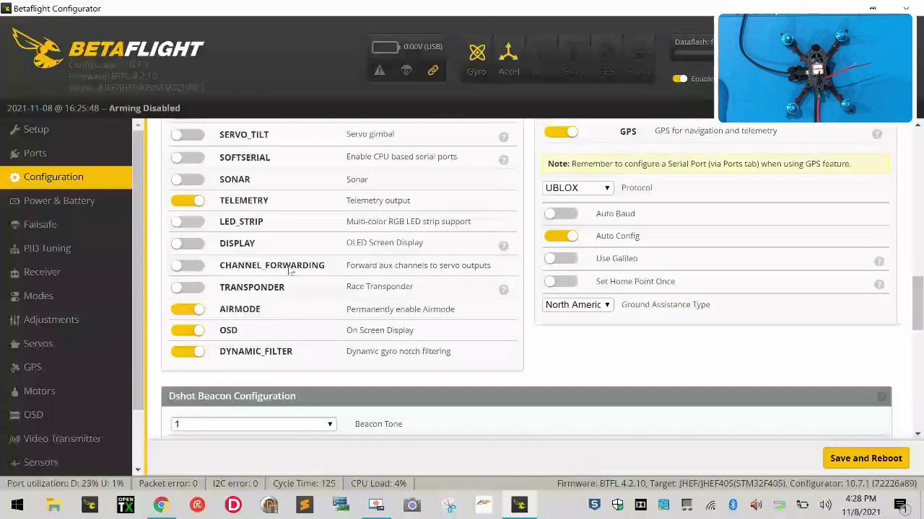
pyautogui.click(187, 312)
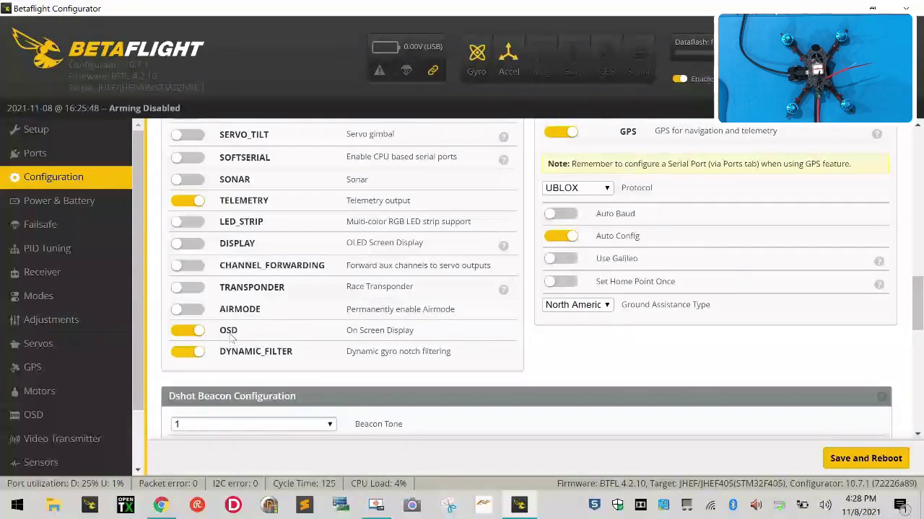
pyautogui.scroll(-2, 374, 381)
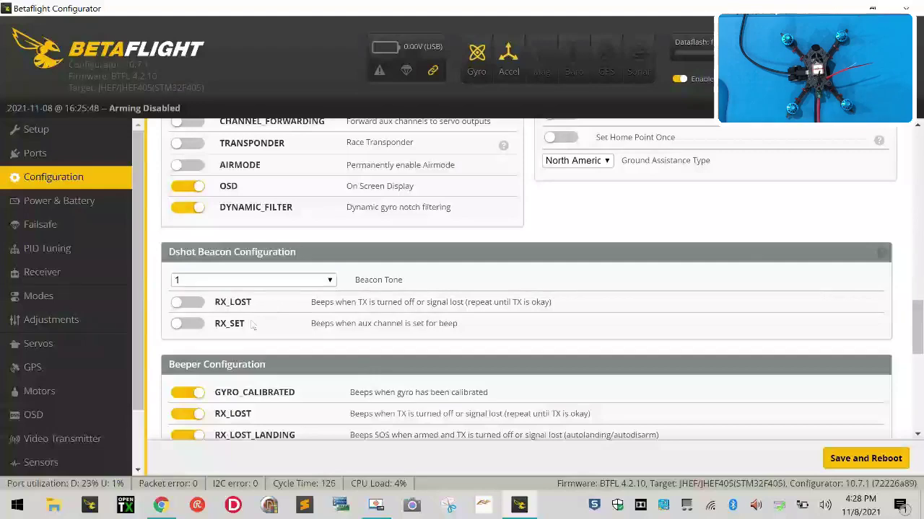
# Check the Dshot beacon and beeper settings, save the configuration and reboot the flight controller.
pyautogui.scroll(-2, 243, 324)
pyautogui.scroll(-4, 199, 352)
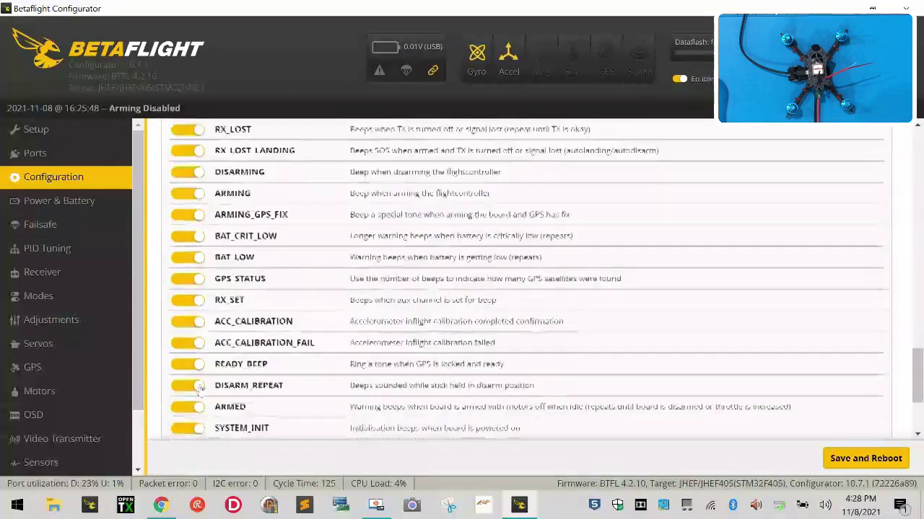
pyautogui.click(859, 460)
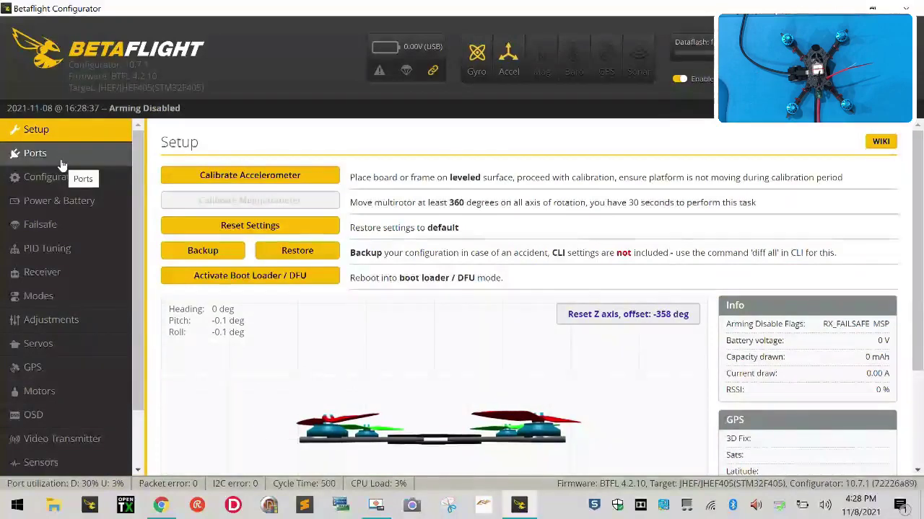
# Review the Configuration, Power & Battery, Failsafe, PID Tuning and Receiver settings in turn.
pyautogui.click(82, 179)
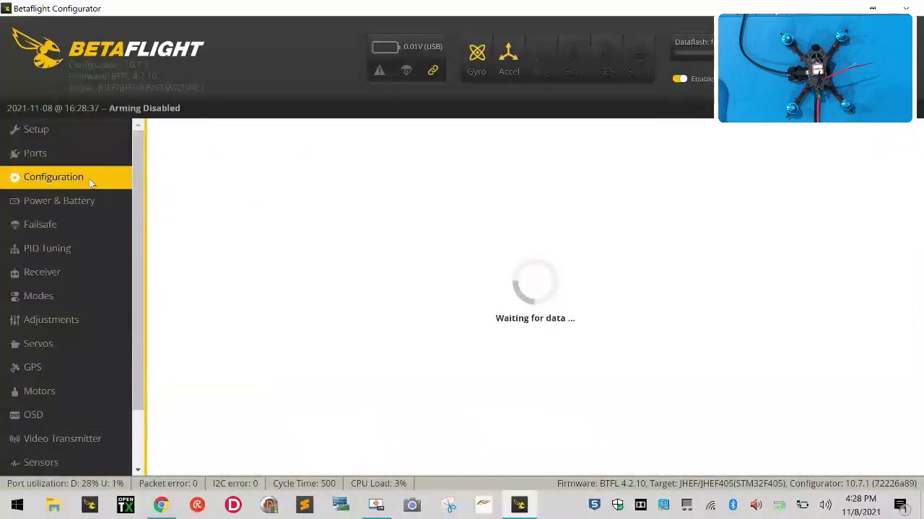
pyautogui.click(94, 204)
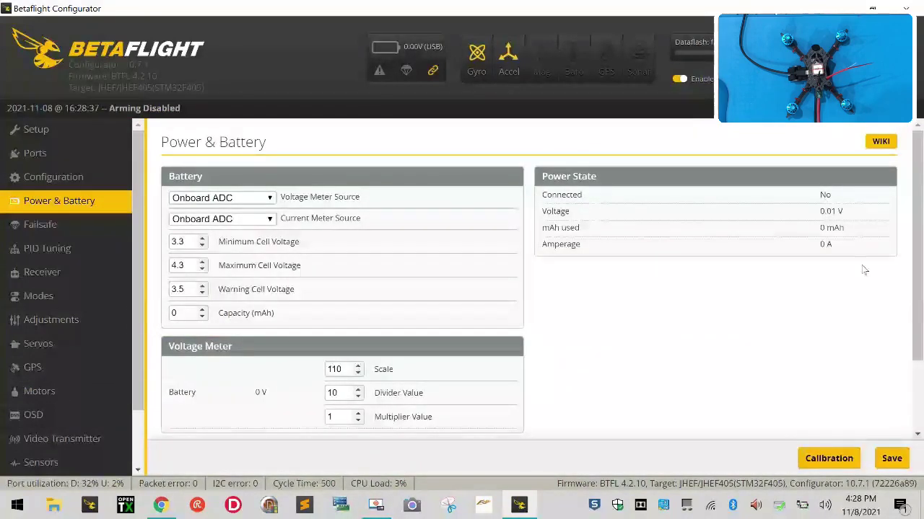
pyautogui.click(73, 228)
pyautogui.click(68, 251)
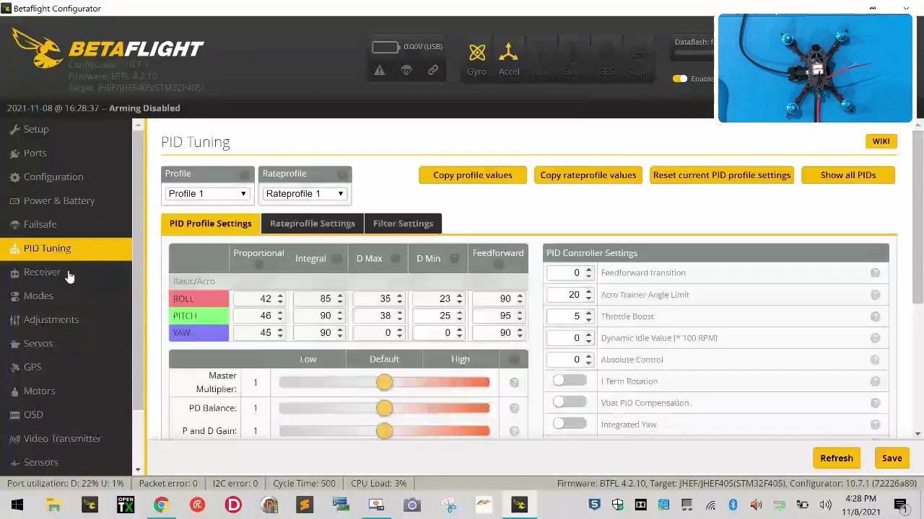
pyautogui.click(69, 272)
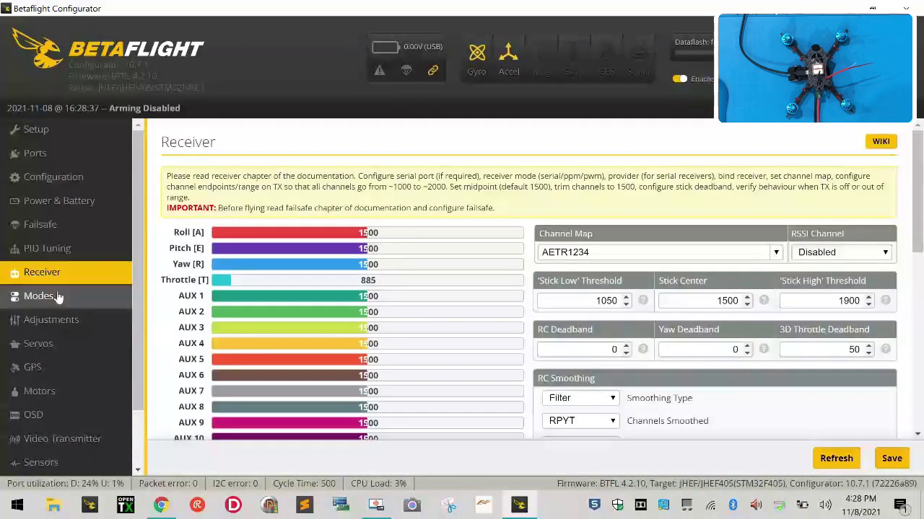
# Enable motor test mode for the motors by accepting the propeller-removal risk notice.
pyautogui.click(63, 399)
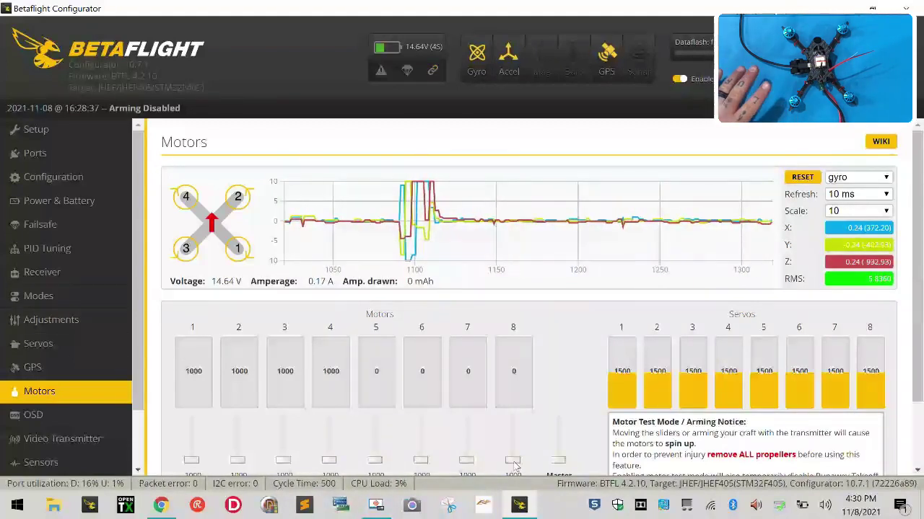
pyautogui.scroll(-2, 570, 415)
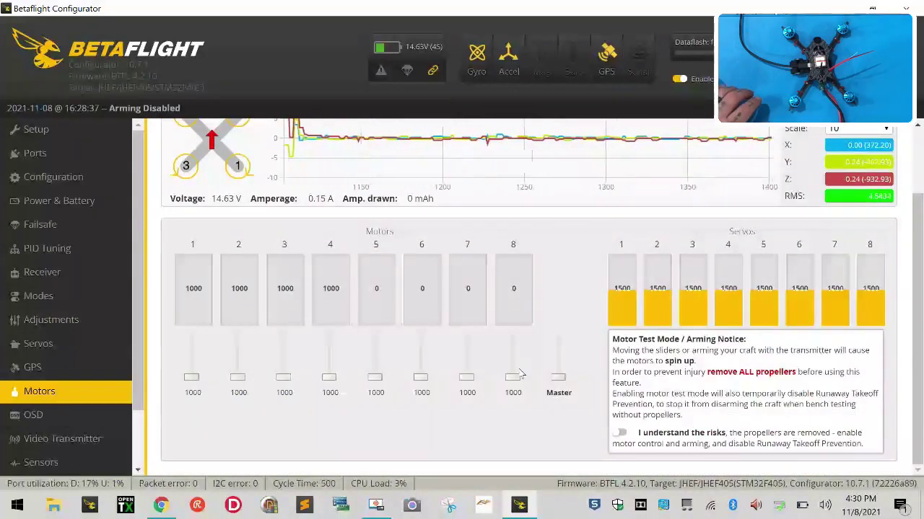
pyautogui.click(619, 434)
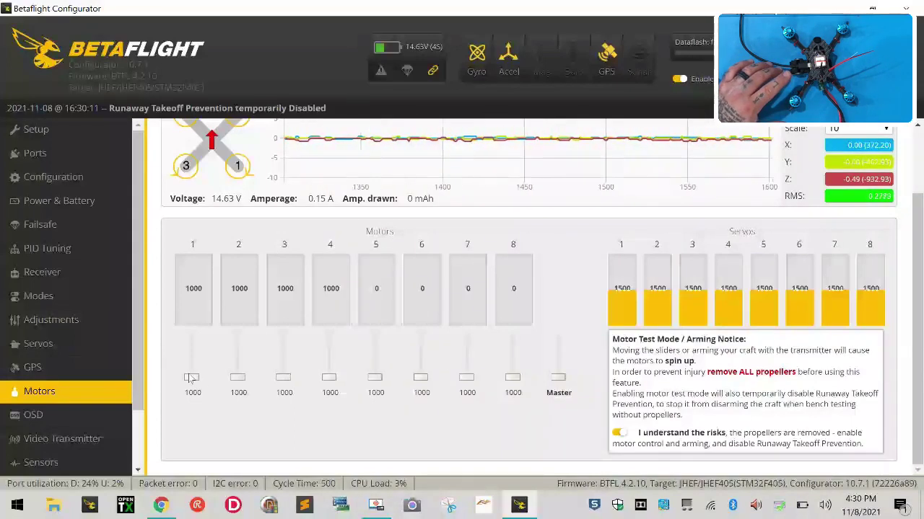
# Test-spin motors 1 to 4 one at a time at low throttle, up to about 1215 on motors 2 and 3, returning each to 1000.
pyautogui.moveTo(191, 378); pyautogui.dragTo(192, 373)
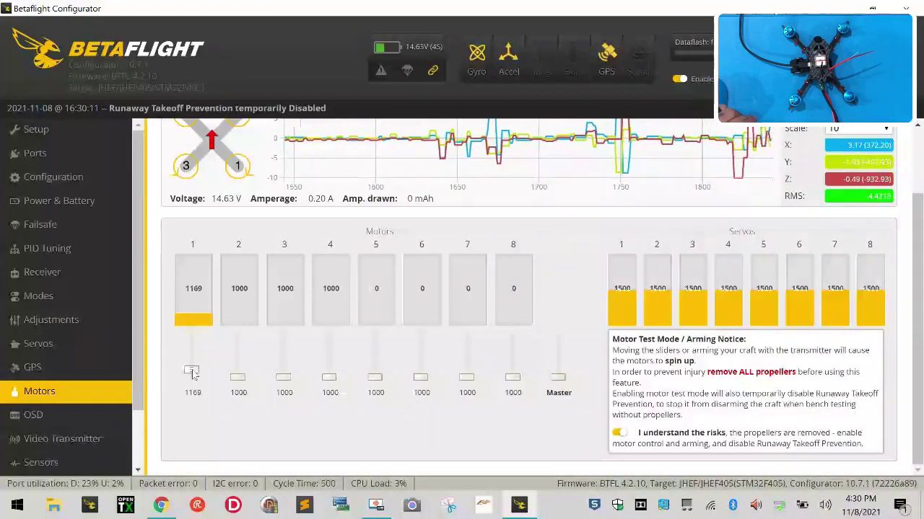
pyautogui.moveTo(192, 372); pyautogui.dragTo(243, 372)
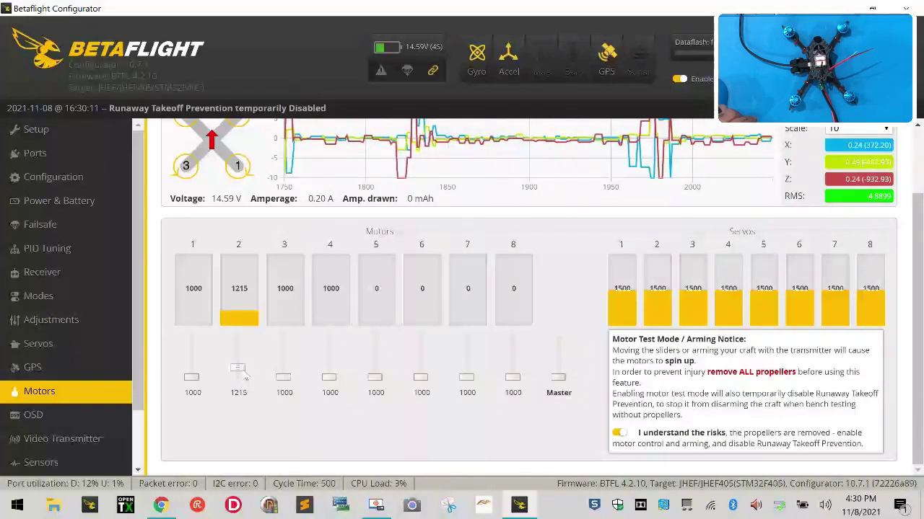
pyautogui.moveTo(245, 375); pyautogui.dragTo(243, 402)
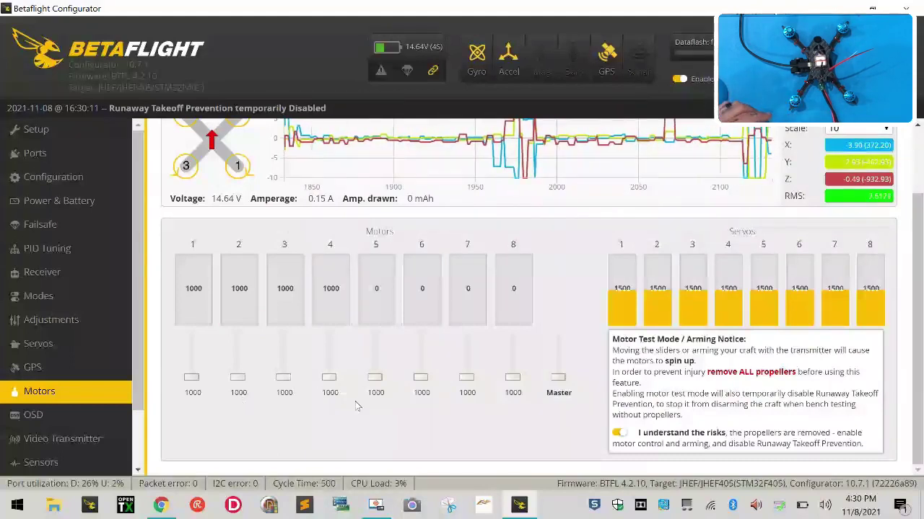
pyautogui.moveTo(283, 378); pyautogui.dragTo(285, 372)
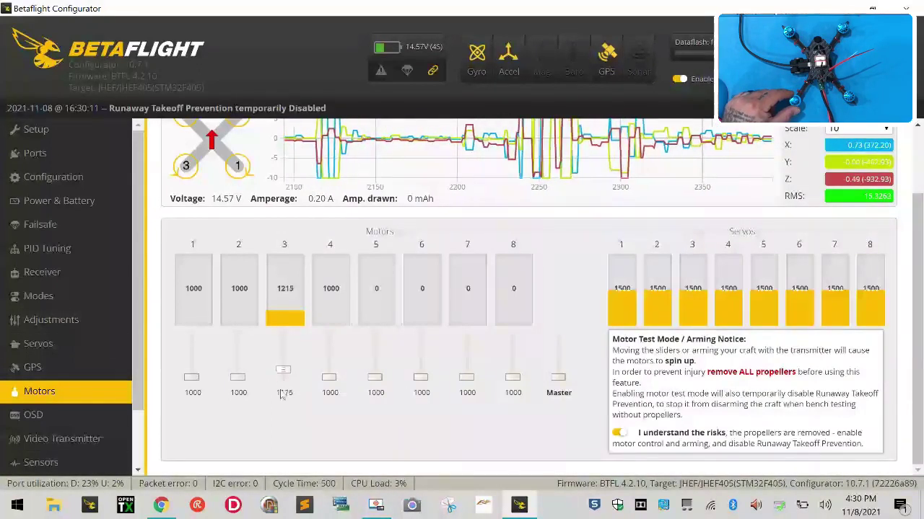
pyautogui.moveTo(283, 370); pyautogui.dragTo(329, 372)
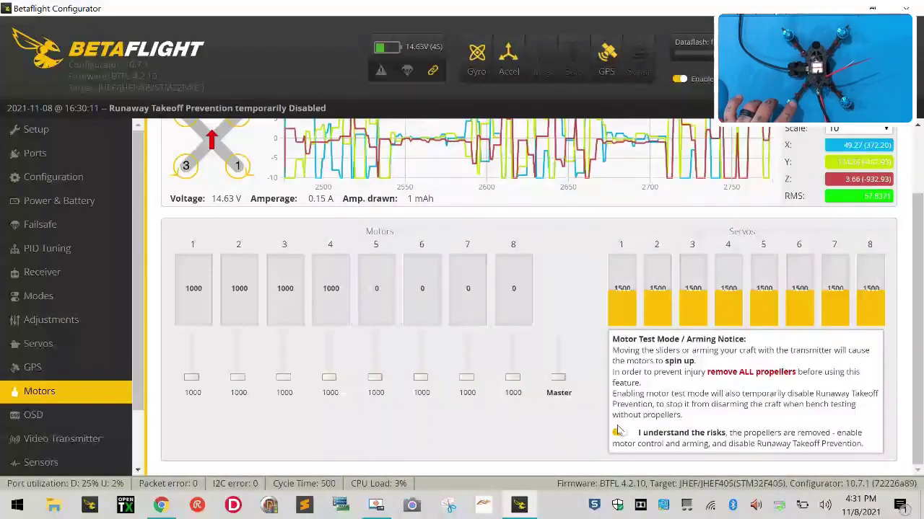
# Turn off motor test mode and return to the Configuration settings.
pyautogui.click(618, 432)
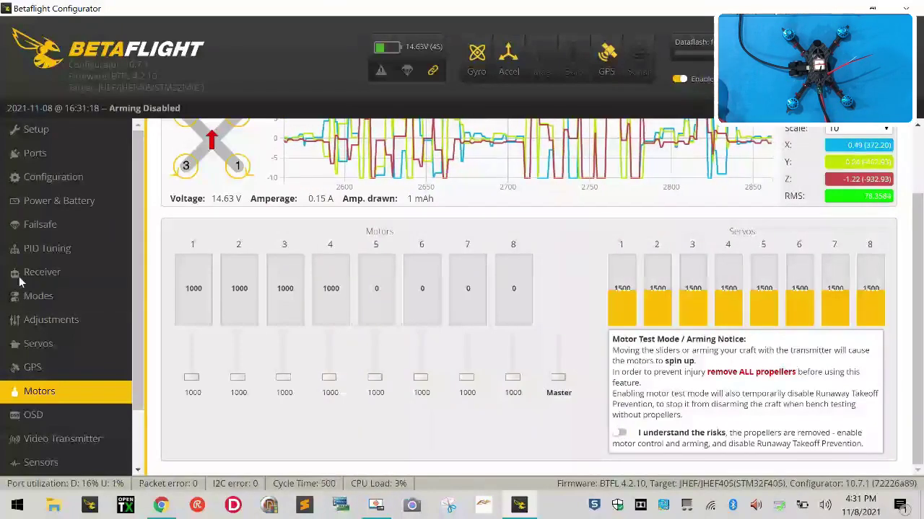
pyautogui.click(79, 186)
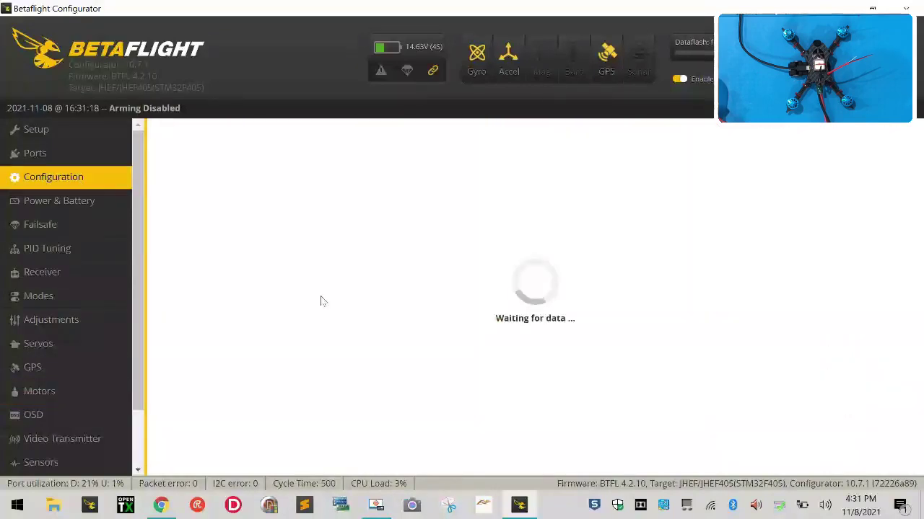